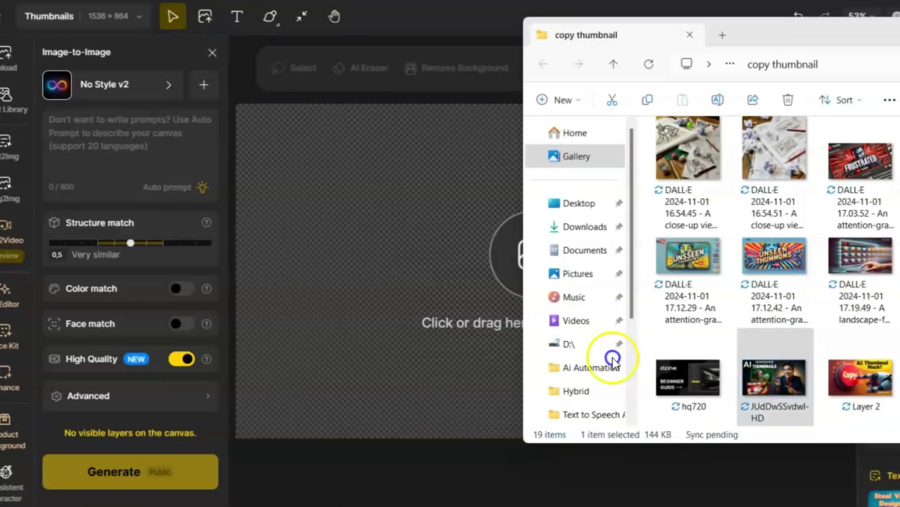
# Restyle the AI GENERATED THUMBNAILS image with No Style v2 and preview each of the four variations.
pyautogui.moveTo(612, 358)
pyautogui.mouseDown()
pyautogui.moveTo(459, 317)
pyautogui.moveTo(462, 327)
pyautogui.mouseUp()
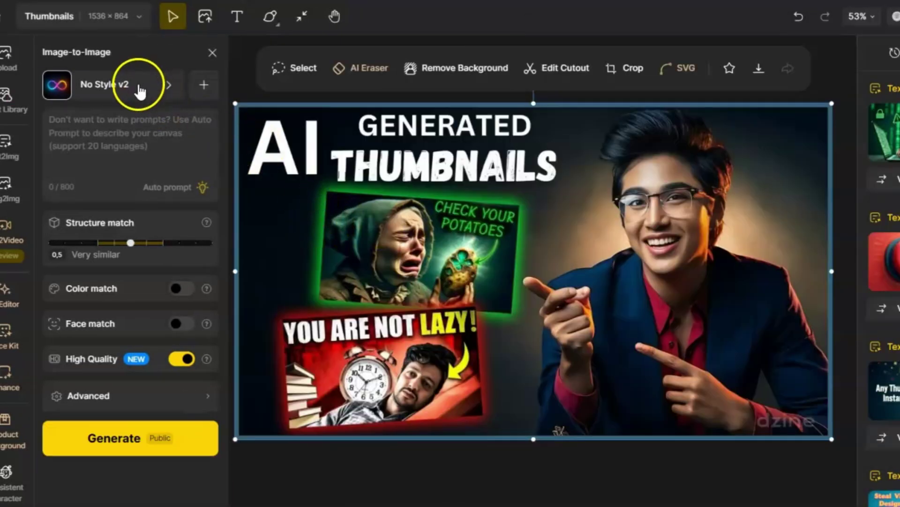
pyautogui.click(139, 89)
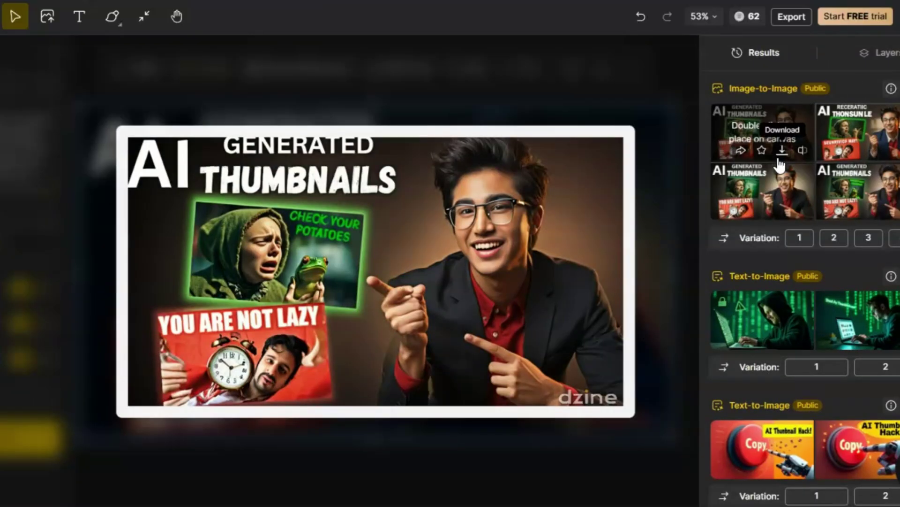
pyautogui.click(872, 128)
pyautogui.click(750, 151)
pyautogui.click(840, 196)
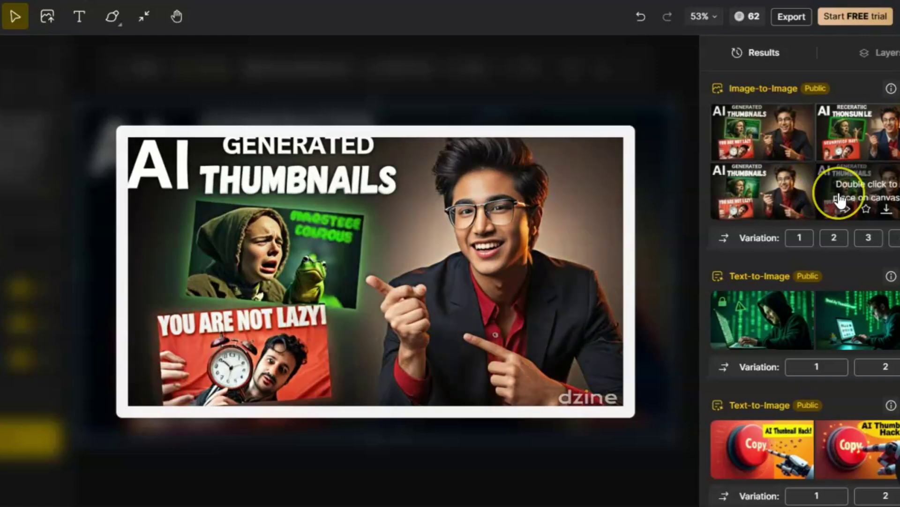
pyautogui.click(854, 121)
pyautogui.click(772, 209)
pyautogui.click(865, 115)
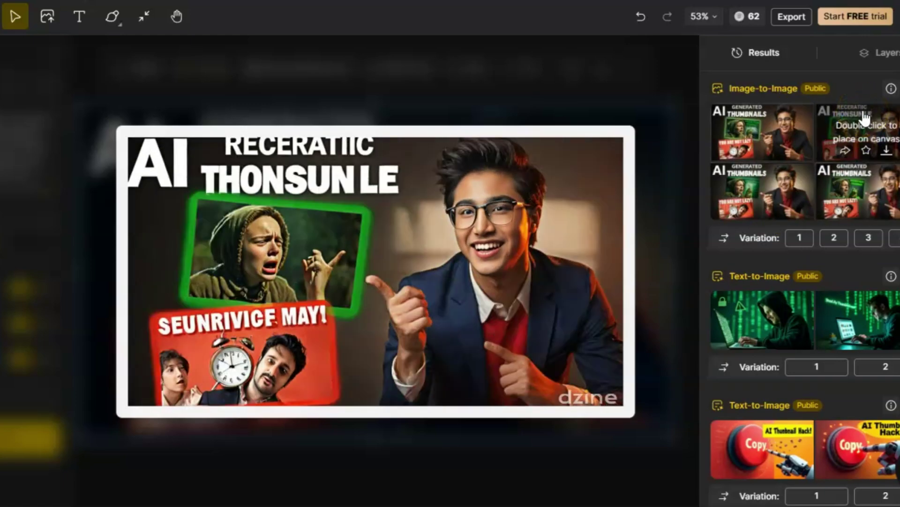
pyautogui.click(772, 197)
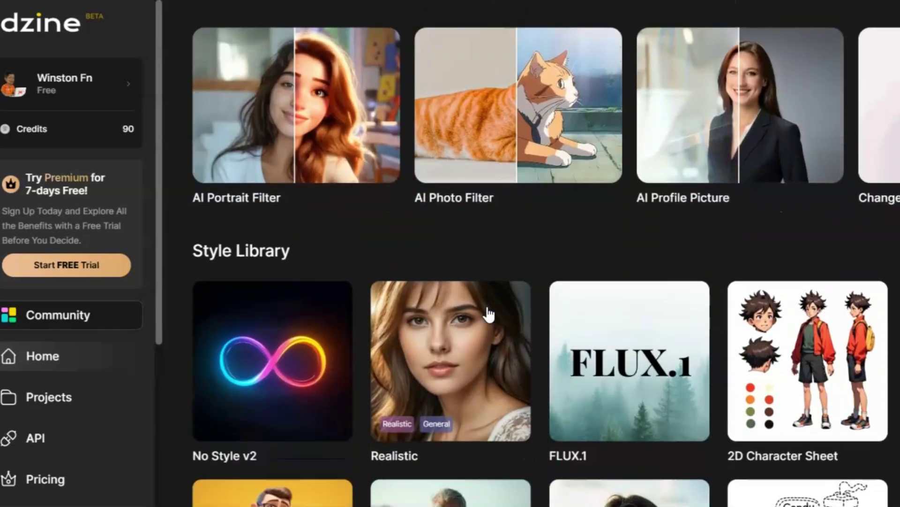
pyautogui.scroll(-1, 489, 313)
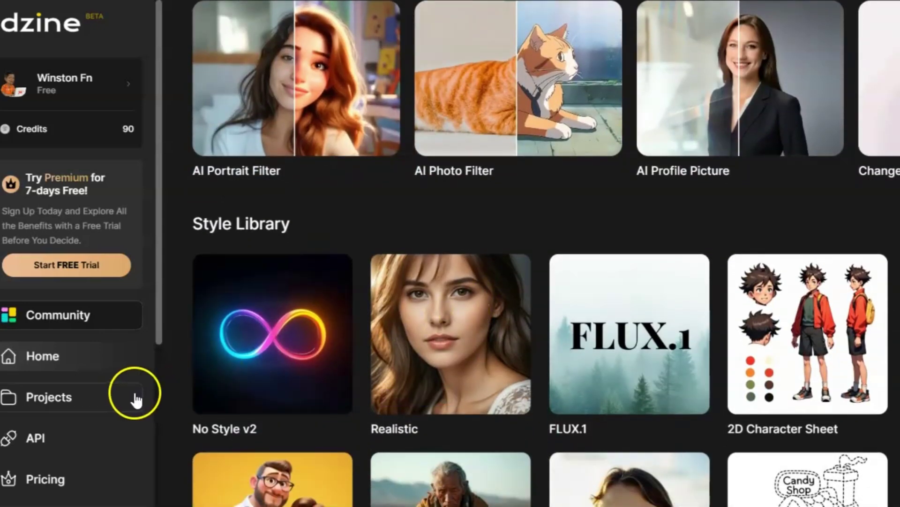
pyautogui.scroll(-3, 133, 400)
pyautogui.scroll(4, 131, 396)
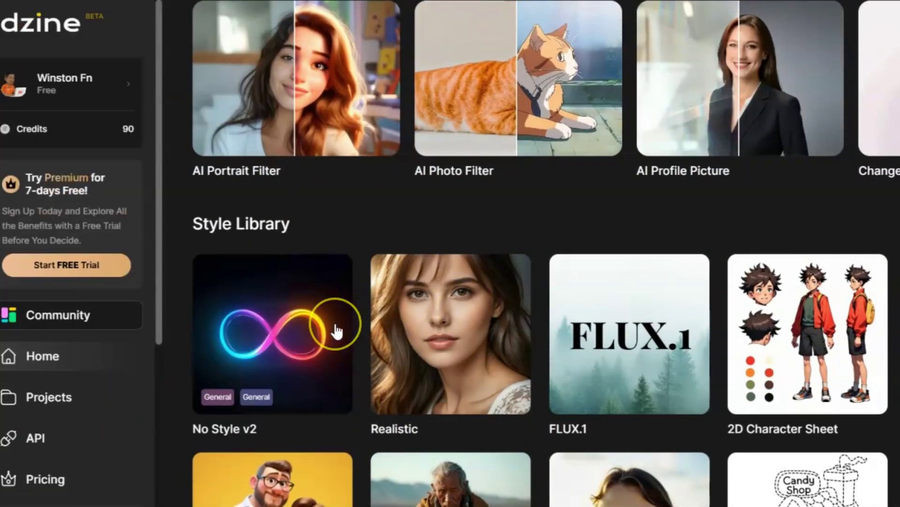
pyautogui.scroll(-2, 337, 331)
pyautogui.scroll(3, 336, 330)
pyautogui.scroll(4, 336, 331)
pyautogui.scroll(3, 337, 329)
pyautogui.scroll(4, 334, 329)
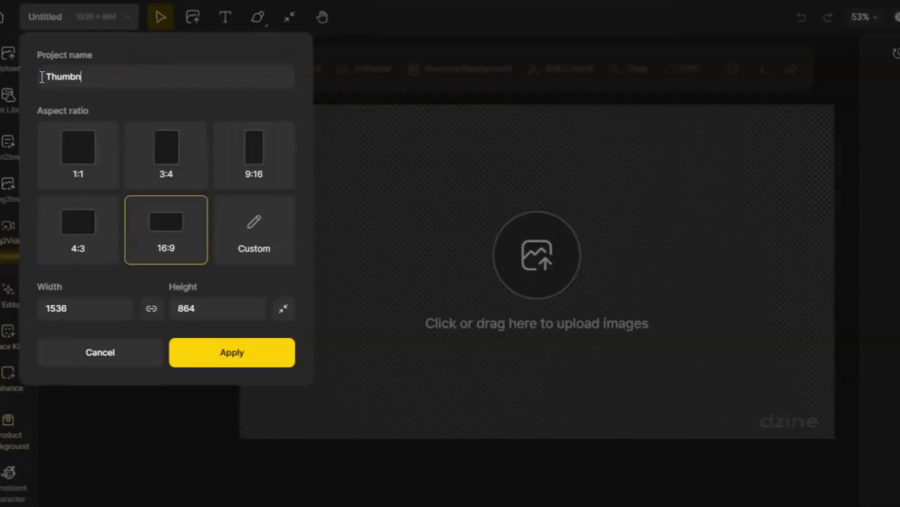
# Apply the Thumbnails project name with a 16:9 canvas, then switch to Txt2Img.
pyautogui.click(216, 352)
pyautogui.moveTo(24, 148)
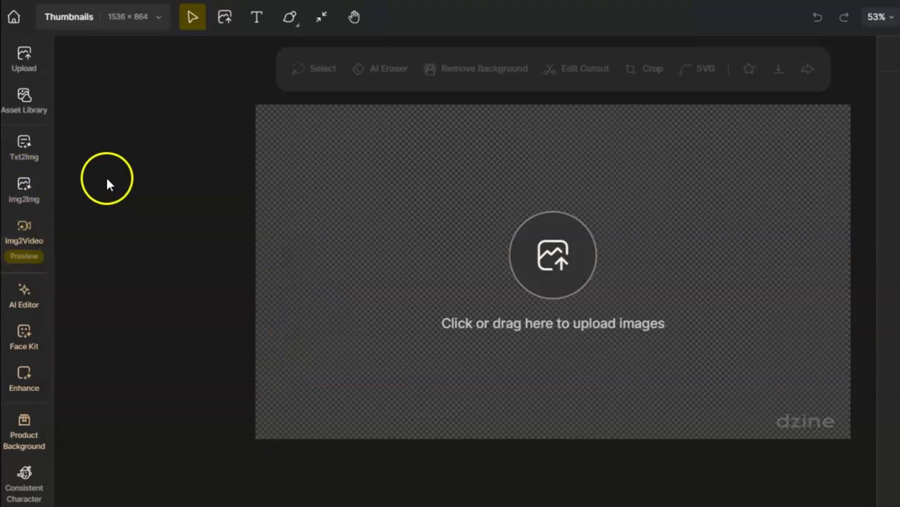
pyautogui.click(27, 149)
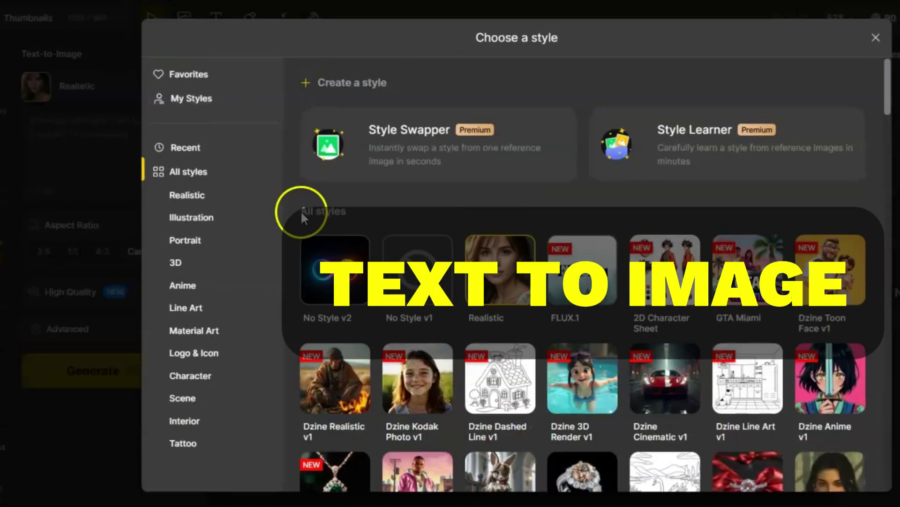
pyautogui.scroll(-1, 434, 327)
pyautogui.scroll(-4, 434, 328)
pyautogui.scroll(-5, 436, 328)
pyautogui.scroll(5, 435, 329)
pyautogui.scroll(2, 434, 327)
pyautogui.scroll(2, 435, 329)
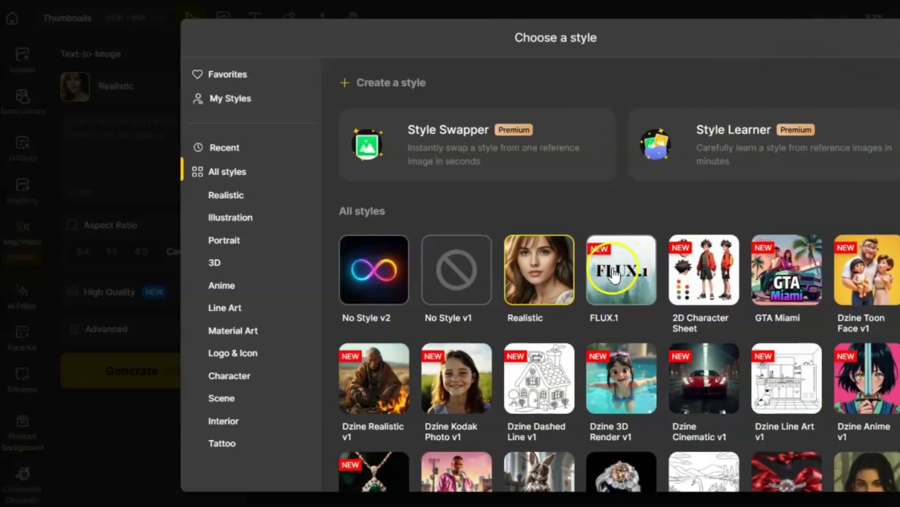
# Generate a FLUX.1 image of a robot hand pressing a red Copy button under 'AI Thumbnail Hack!'.
pyautogui.click(590, 262)
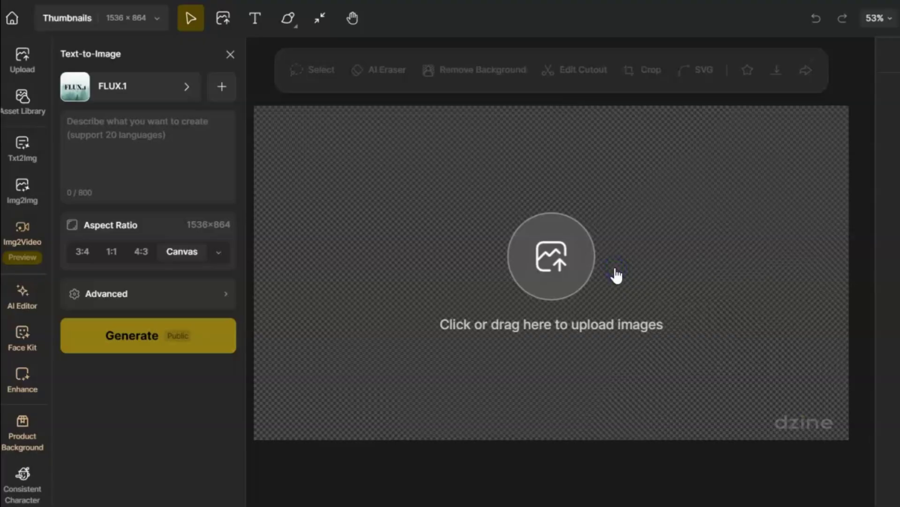
pyautogui.click(120, 143)
pyautogui.hotkey('ctrl', 'v')
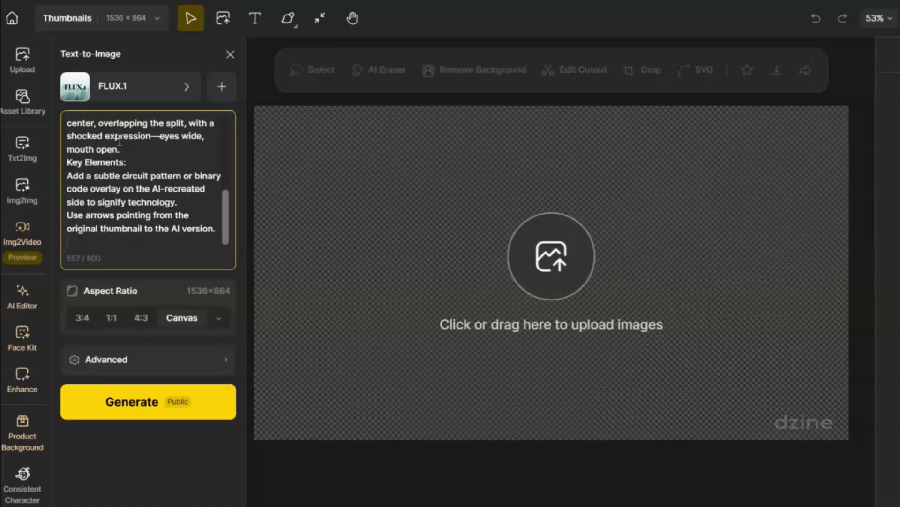
pyautogui.click(171, 411)
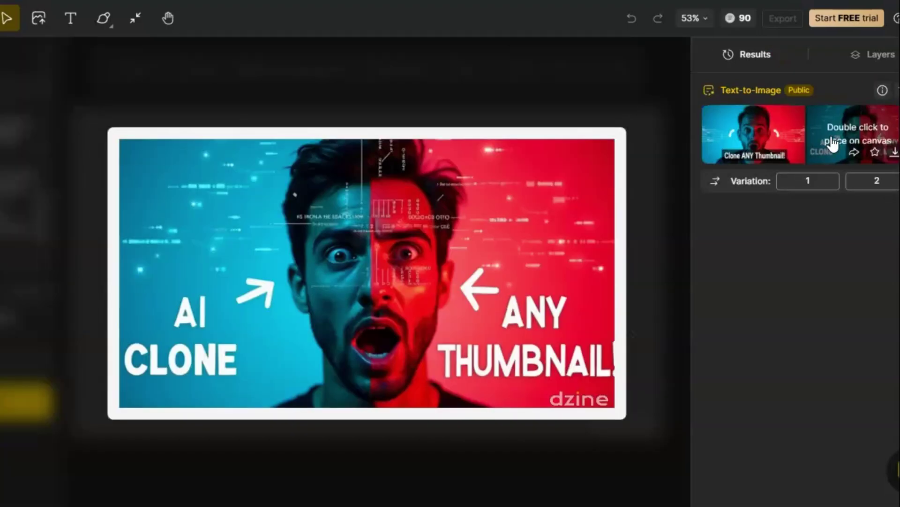
pyautogui.moveTo(22, 191)
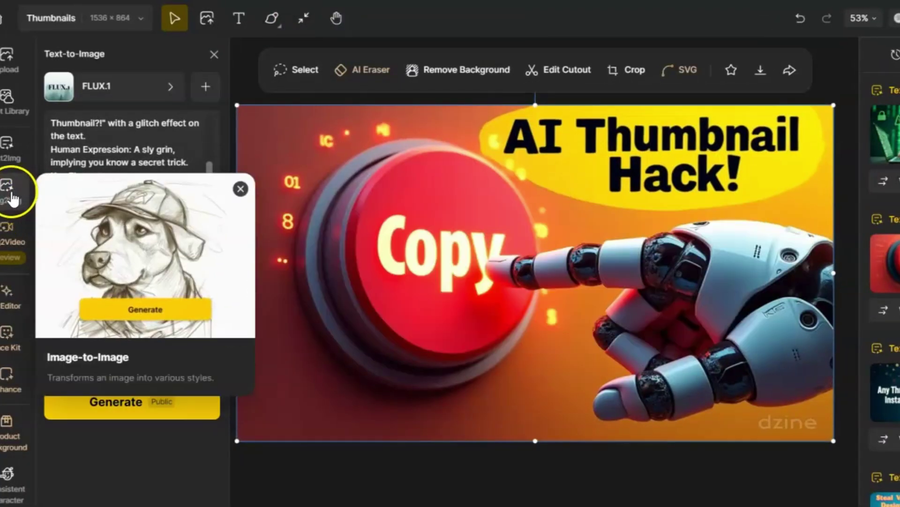
pyautogui.click(9, 194)
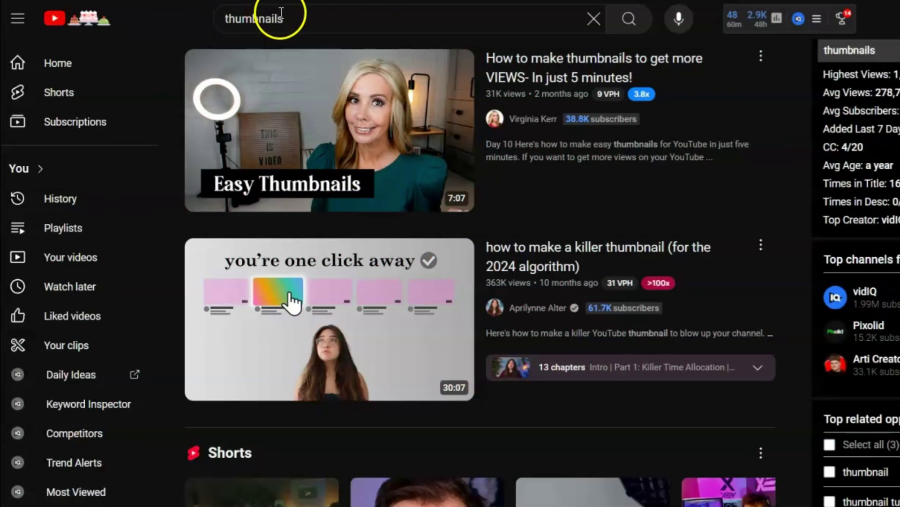
# Search YouTube for 'thumbnails' and open the link menu of the Make Viral AI YouTube THUMBNAILS video.
pyautogui.click(292, 20)
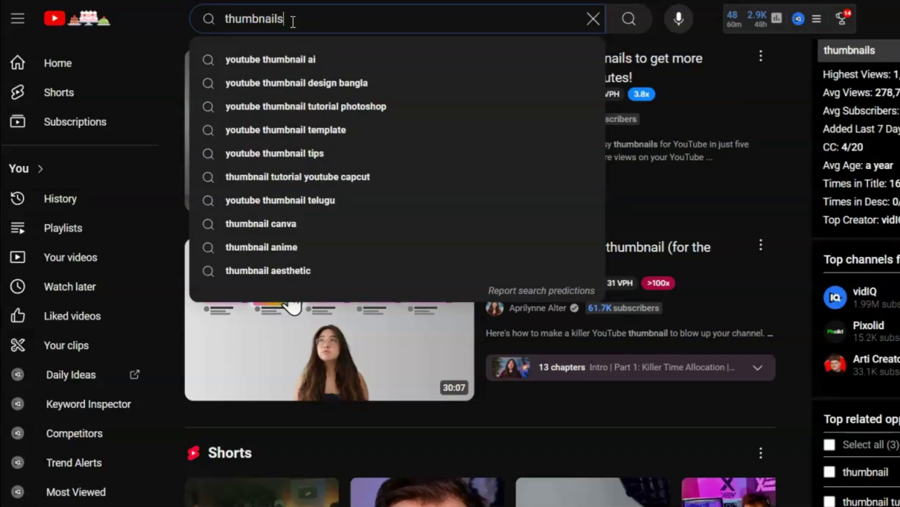
pyautogui.press('Return')
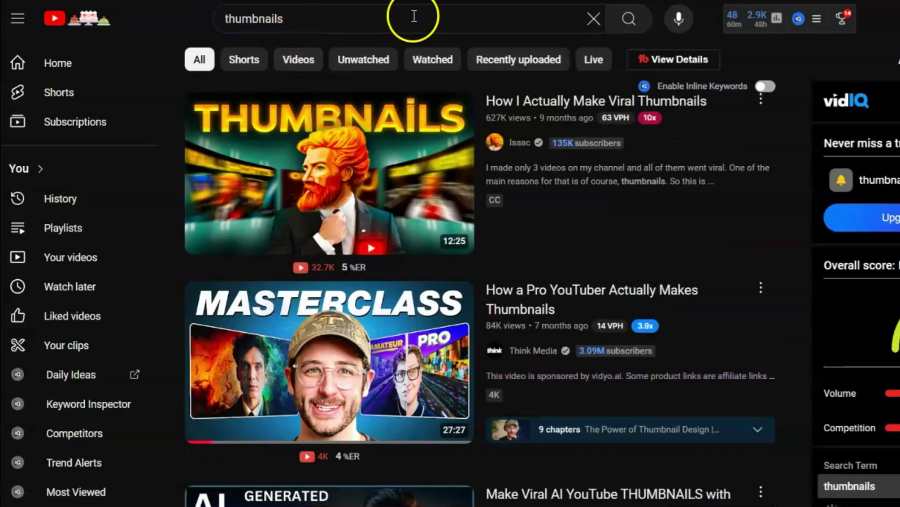
pyautogui.scroll(-7, 458, 257)
pyautogui.scroll(3, 458, 261)
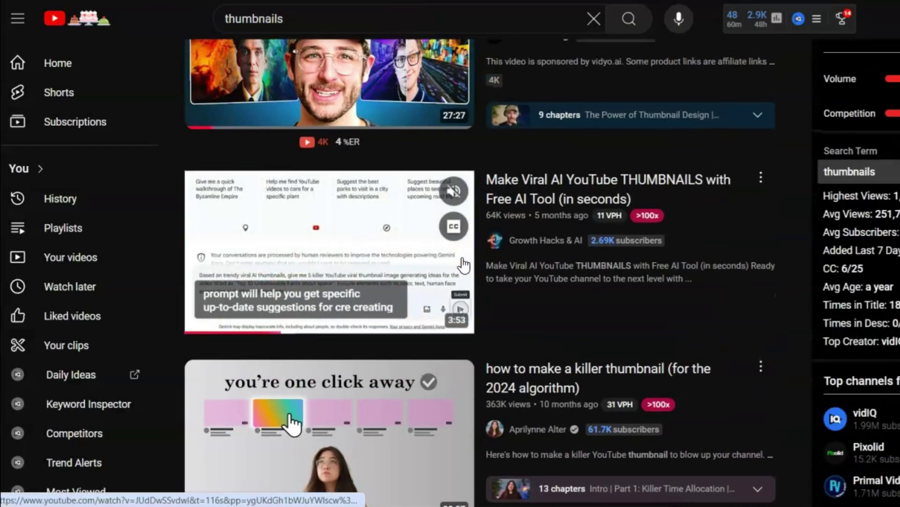
pyautogui.click(517, 181)
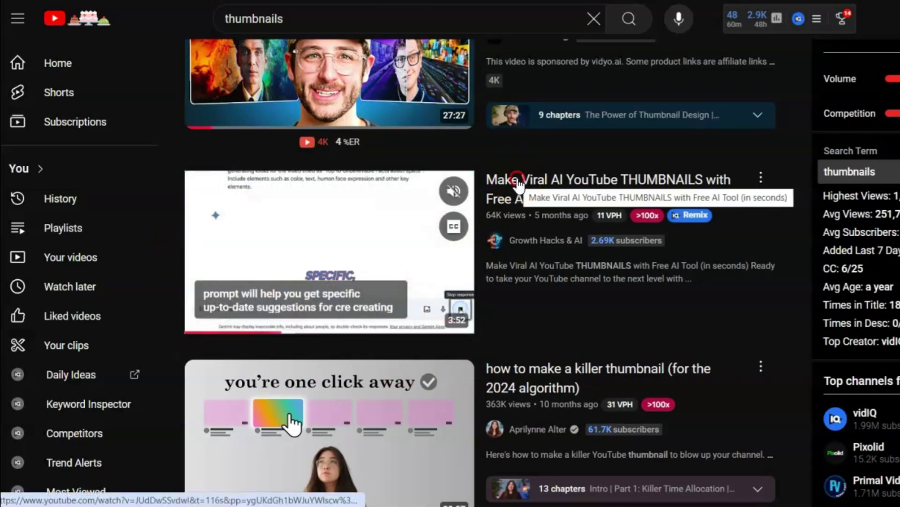
pyautogui.rightClick(517, 182)
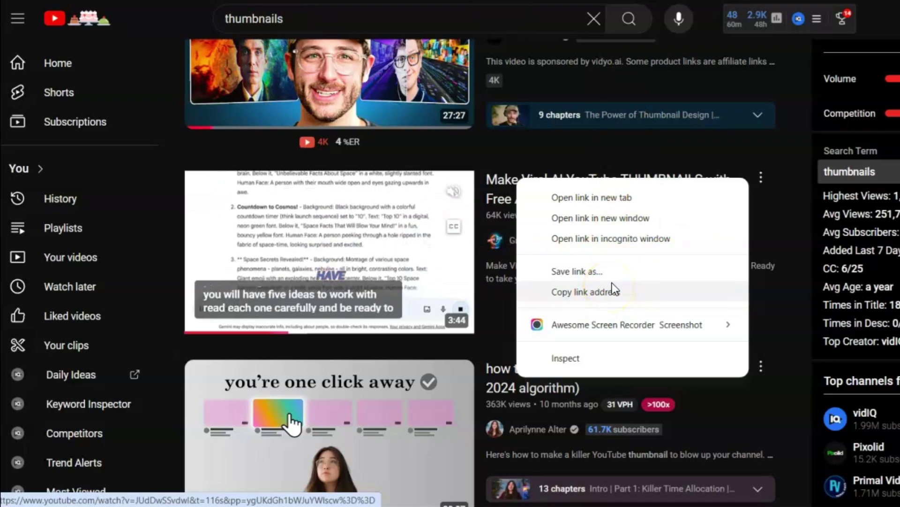
# Paste the video's link into the thumbnail grabber and download its HD 1280x720 thumbnail.
pyautogui.click(733, 296)
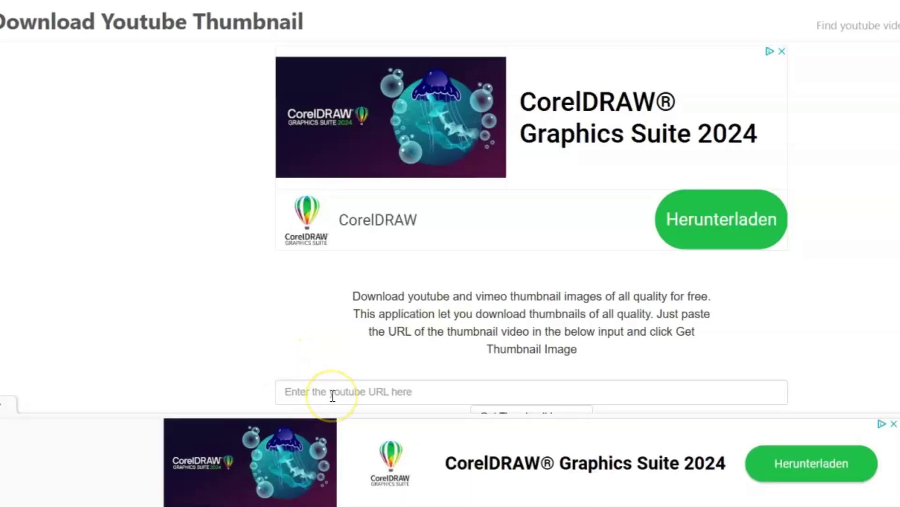
pyautogui.click(331, 396)
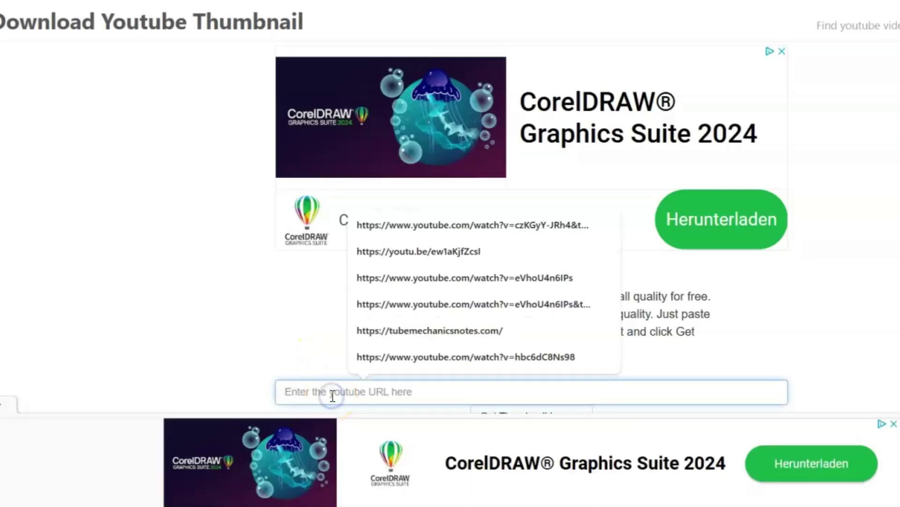
pyautogui.hotkey('ctrl', 'v')
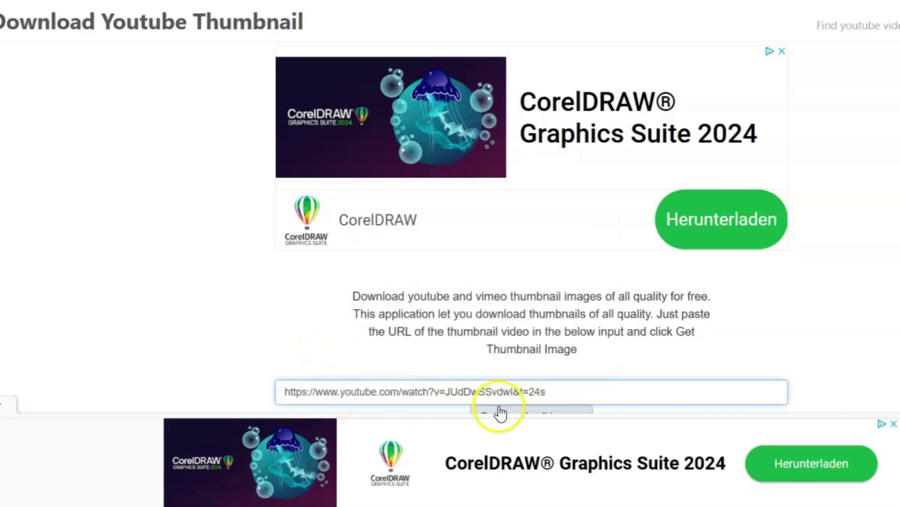
pyautogui.scroll(-2, 500, 411)
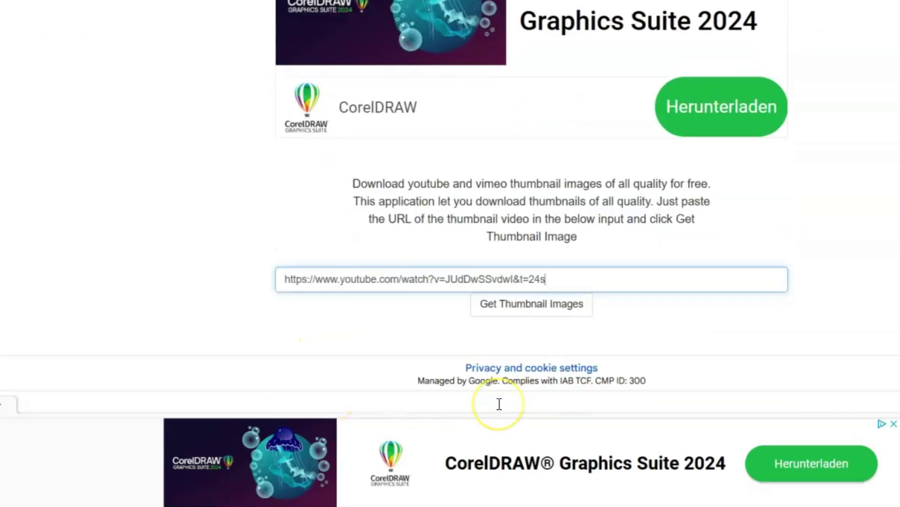
pyautogui.click(532, 306)
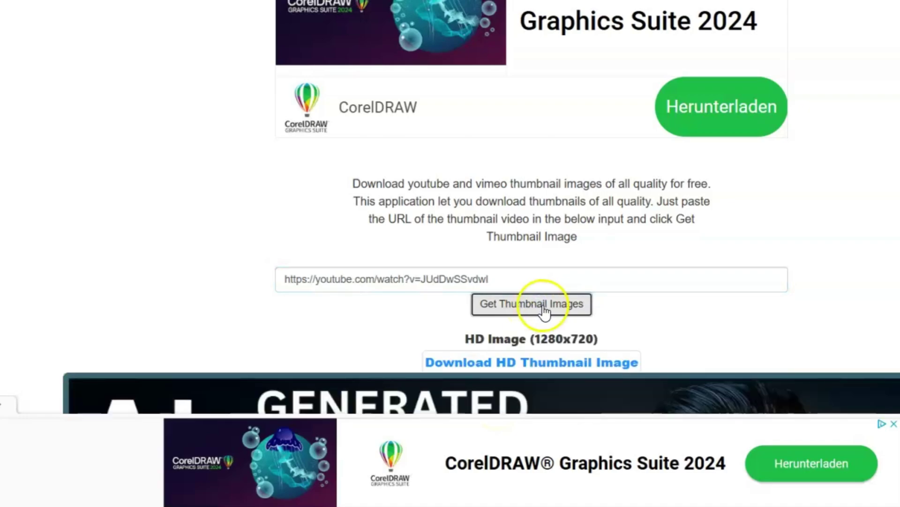
pyautogui.scroll(-5, 472, 313)
pyautogui.scroll(-3, 472, 313)
pyautogui.scroll(-5, 473, 315)
pyautogui.scroll(1, 473, 314)
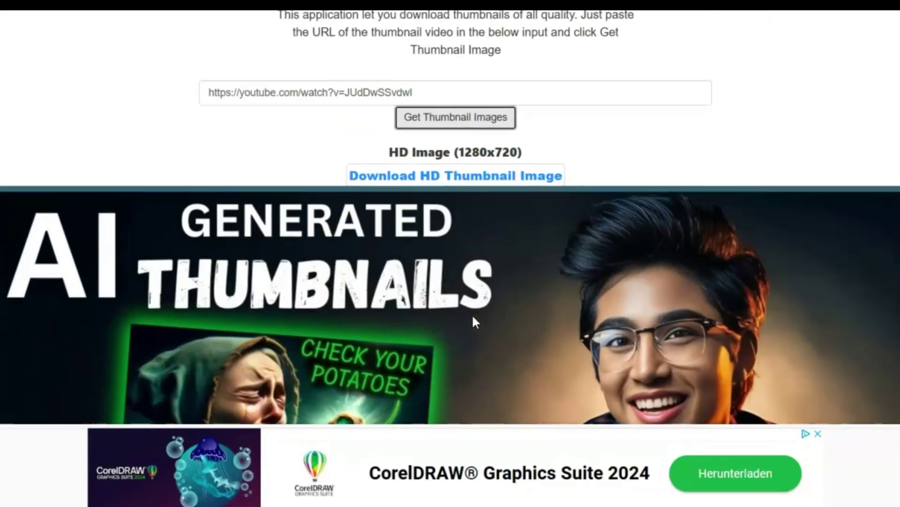
pyautogui.scroll(-2, 473, 316)
pyautogui.click(487, 84)
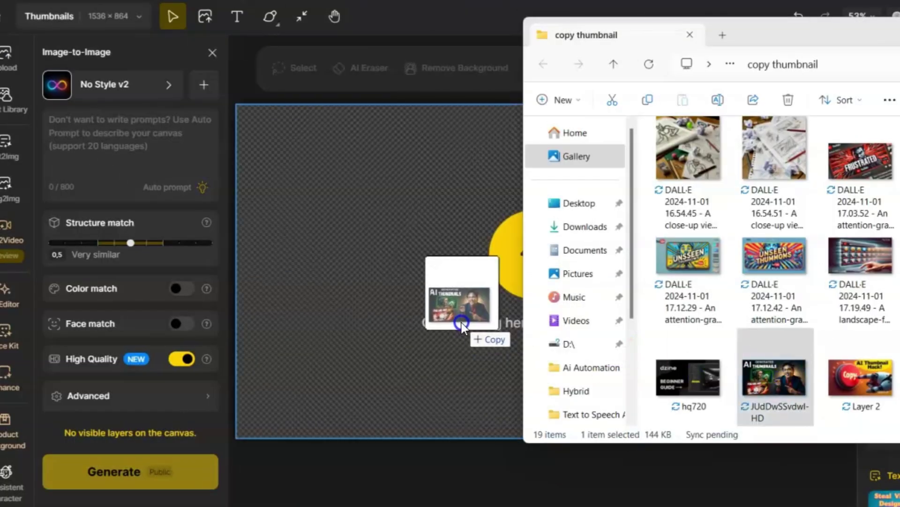
# Drag JUdDwSSvdwl-HD from File Explorer onto the Thumbnails canvas.
pyautogui.moveTo(782, 384); pyautogui.dragTo(461, 322)
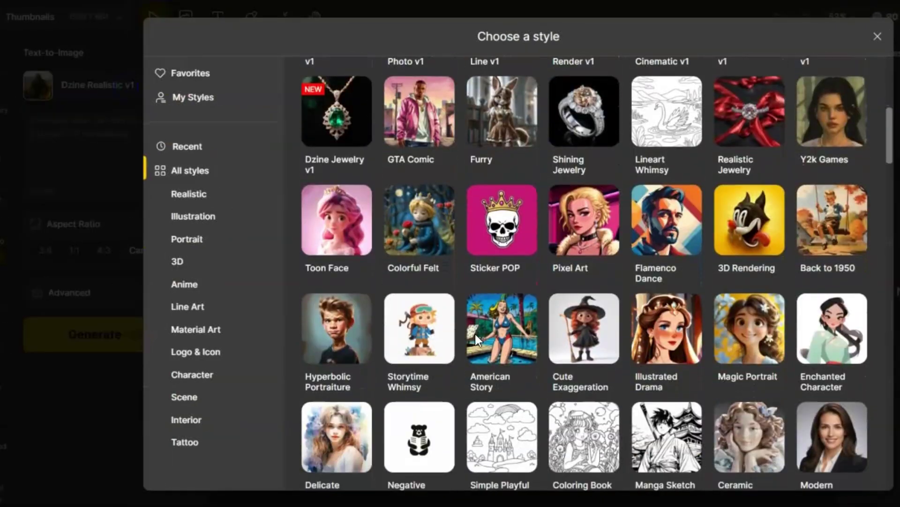
pyautogui.scroll(-5, 475, 334)
pyautogui.scroll(-5, 475, 341)
pyautogui.scroll(5, 475, 340)
pyautogui.scroll(10, 475, 340)
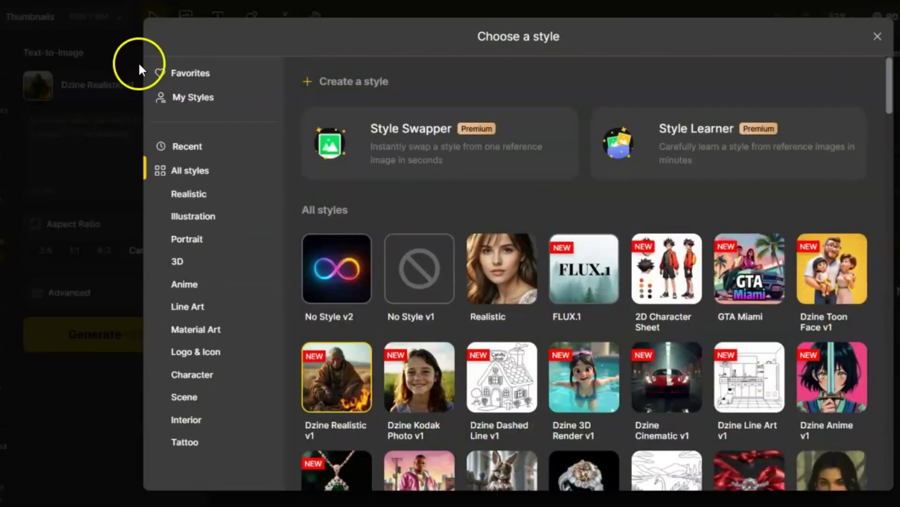
pyautogui.scroll(-3, 434, 328)
pyautogui.scroll(-4, 434, 327)
pyautogui.scroll(-3, 435, 327)
pyautogui.scroll(8, 434, 328)
pyautogui.scroll(3, 433, 328)
# Close the style catalogue and pick Realistic as the Image-to-Image style.
pyautogui.click(876, 39)
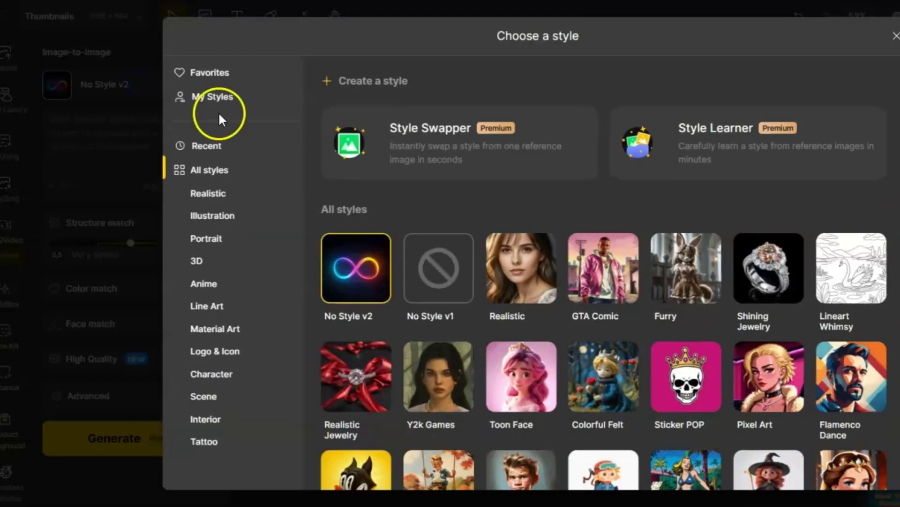
pyautogui.click(514, 259)
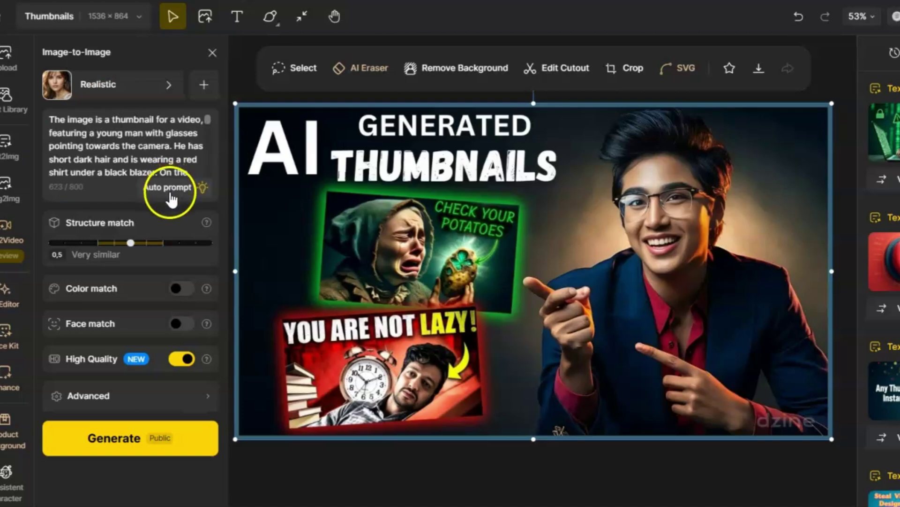
pyautogui.scroll(-2, 164, 162)
pyautogui.scroll(-2, 164, 163)
pyautogui.scroll(-2, 164, 162)
pyautogui.scroll(-2, 163, 164)
pyautogui.scroll(5, 163, 164)
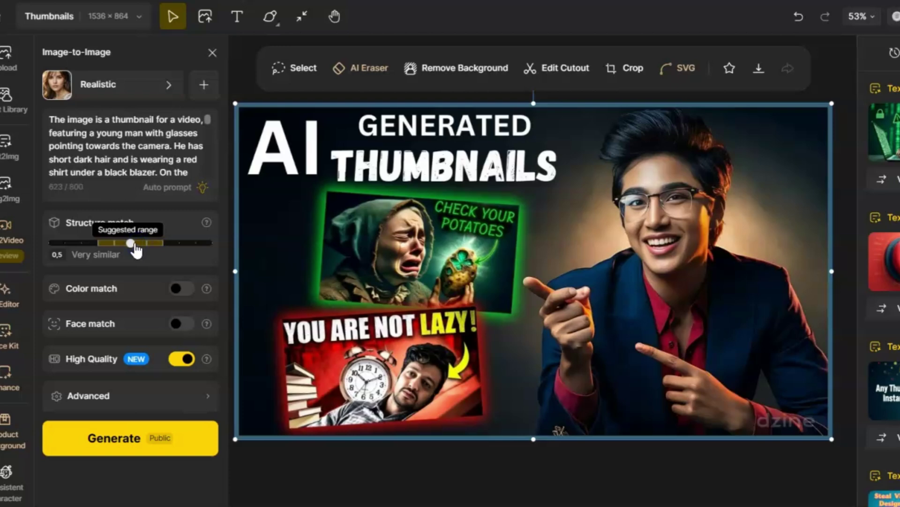
# Set structure match to 0.6 with colour and face match on, then generate.
pyautogui.click(111, 288)
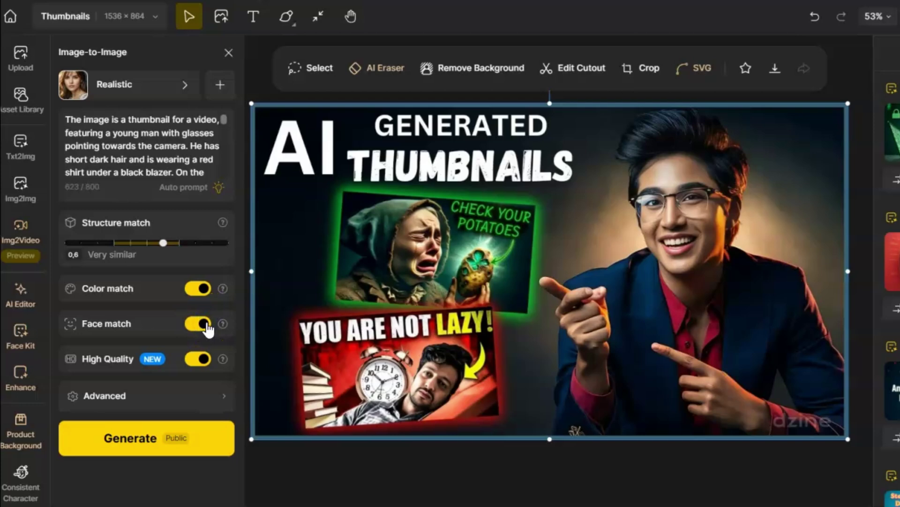
pyautogui.click(163, 439)
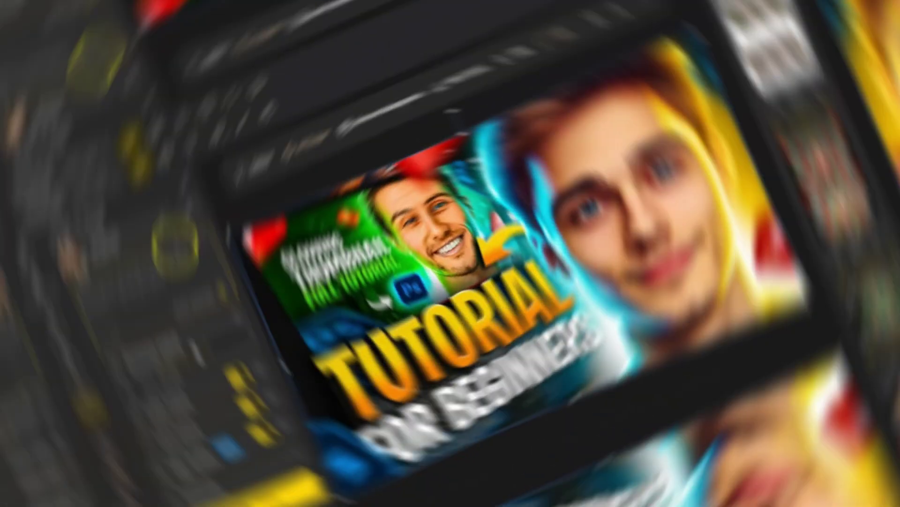
# Restyle the Tutorial for Beginners thumbnail in Hyperbolic Portraiture using an auto-generated prompt.
pyautogui.click(150, 91)
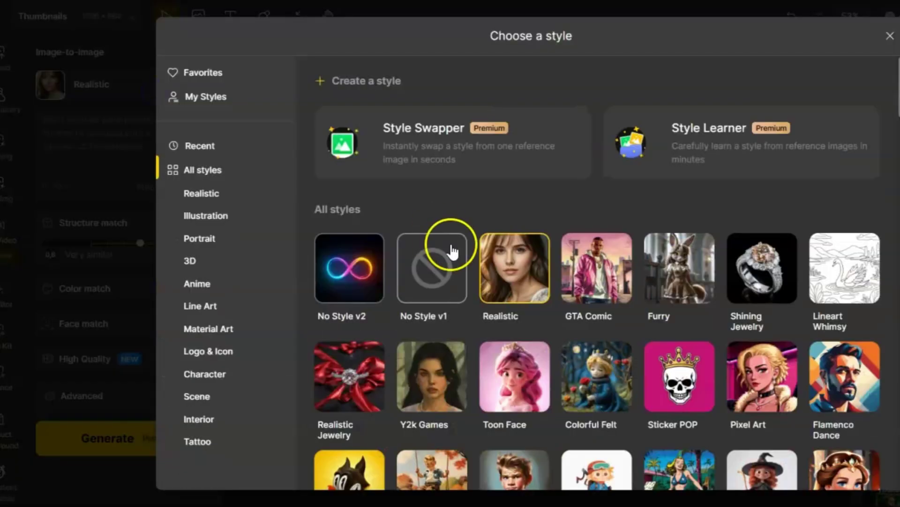
pyautogui.scroll(-1, 451, 252)
pyautogui.scroll(-1, 451, 251)
pyautogui.scroll(-1, 451, 251)
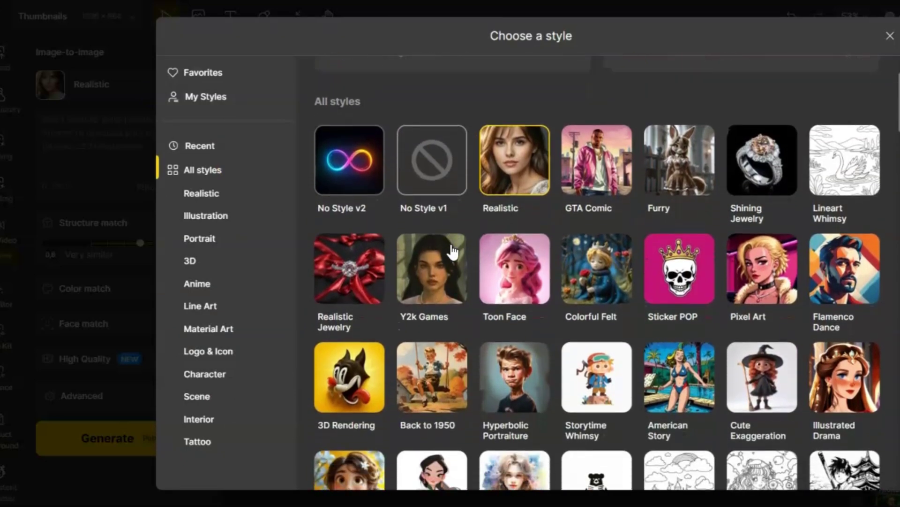
pyautogui.scroll(-1, 452, 252)
pyautogui.scroll(-1, 451, 251)
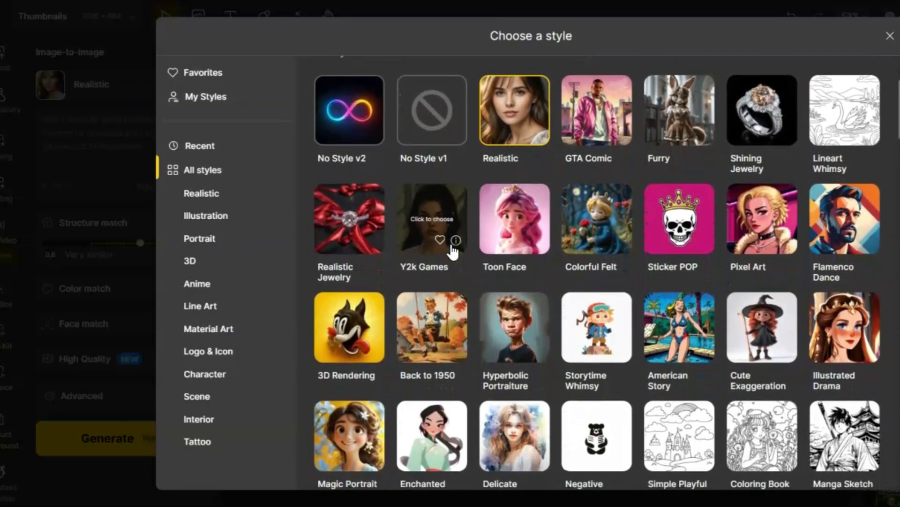
pyautogui.click(514, 324)
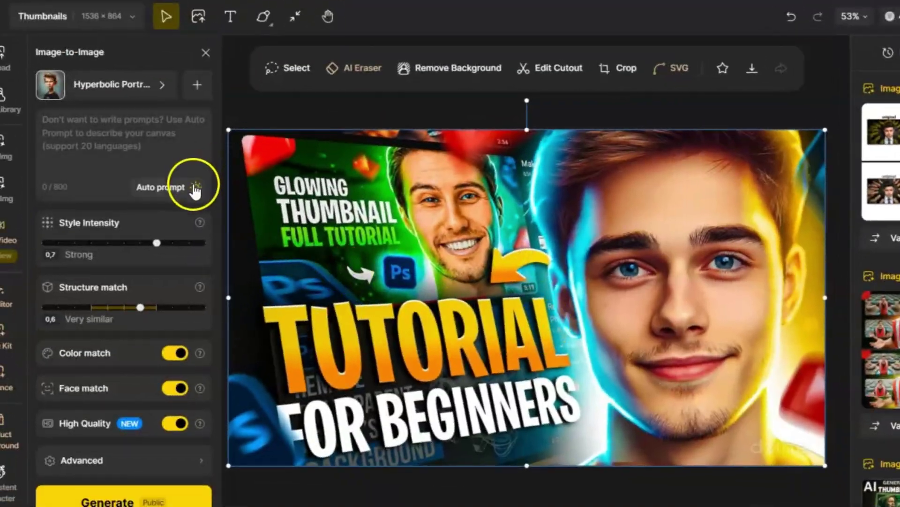
pyautogui.click(194, 186)
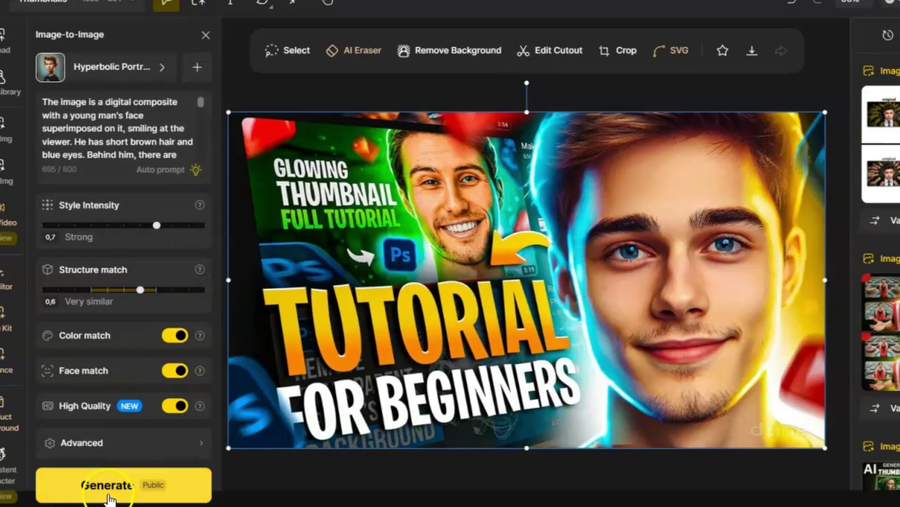
pyautogui.click(113, 500)
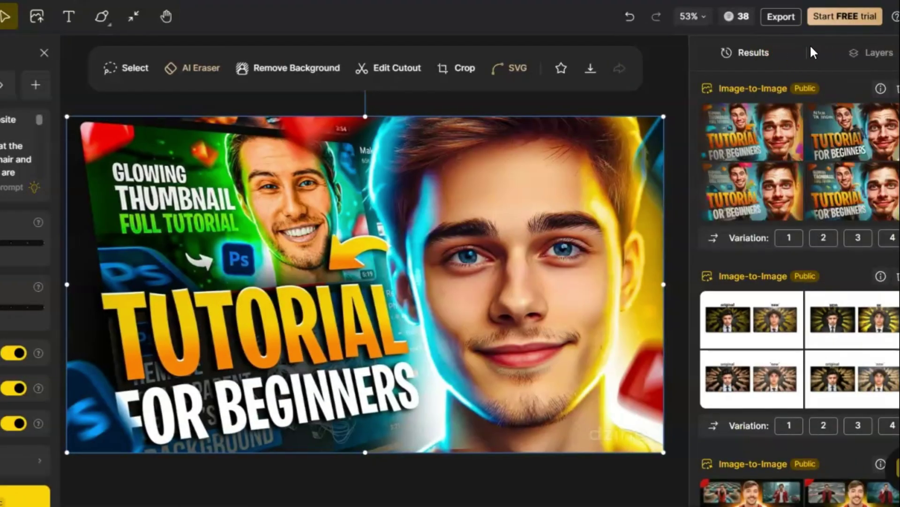
pyautogui.moveTo(753, 131)
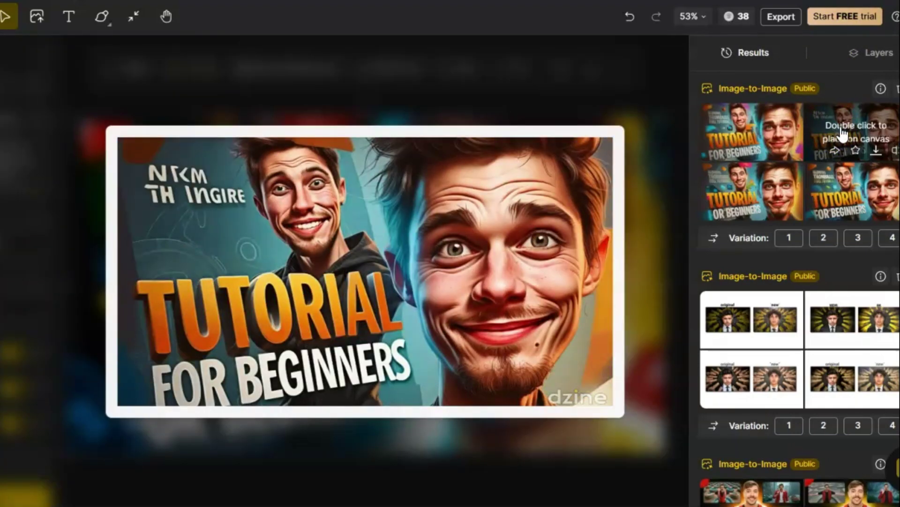
# Place the hacker-at-laptop result on the canvas and add a text box over it.
pyautogui.doubleClick(753, 204)
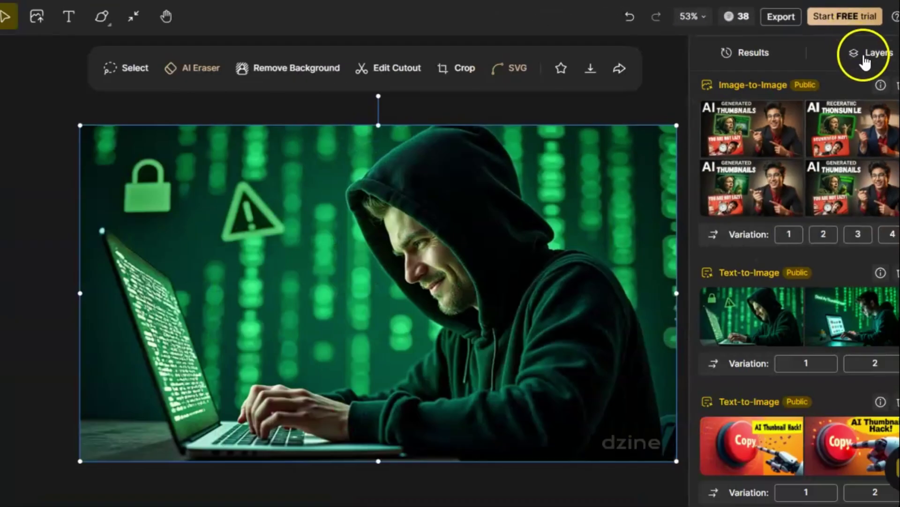
pyautogui.click(870, 57)
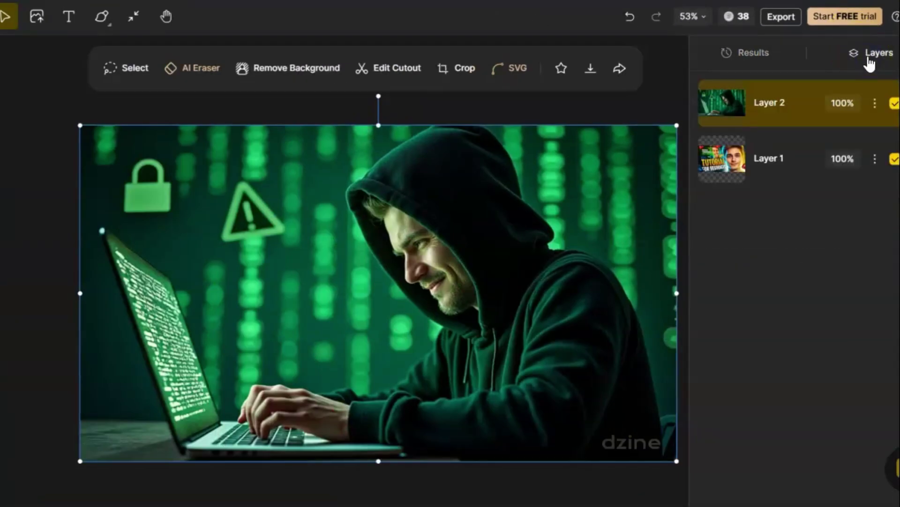
pyautogui.click(68, 16)
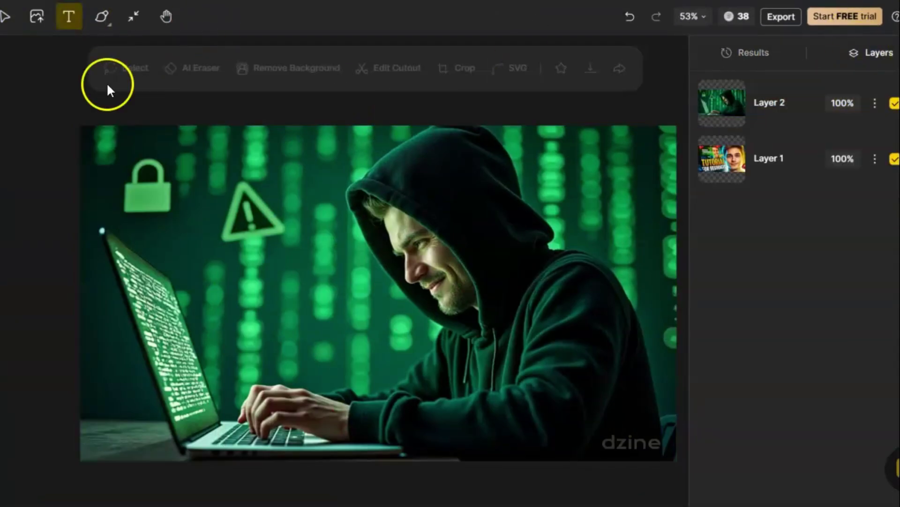
pyautogui.click(136, 244)
pyautogui.write('Thum')
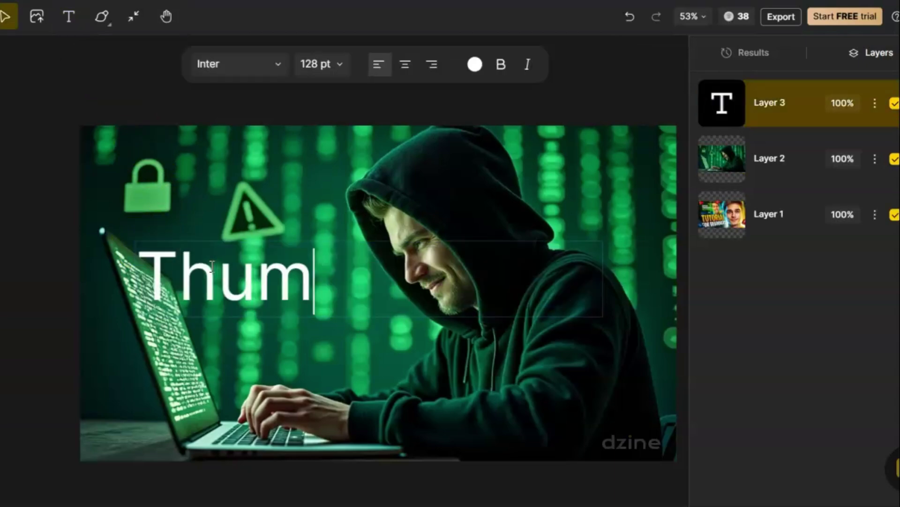
pyautogui.write('bnail')
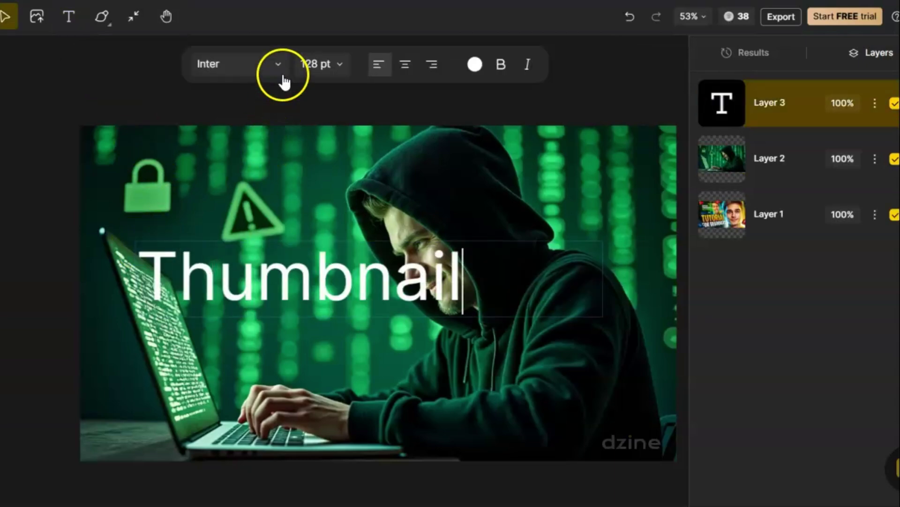
# Make the Thumbnail title yellow, centred Alfa Slab One, then delete that text layer.
pyautogui.click(280, 67)
pyautogui.click(257, 99)
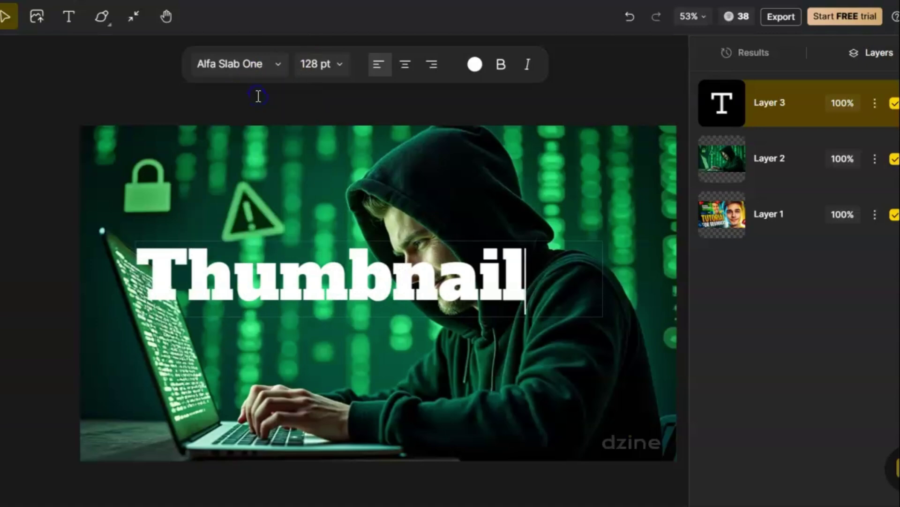
pyautogui.click(475, 64)
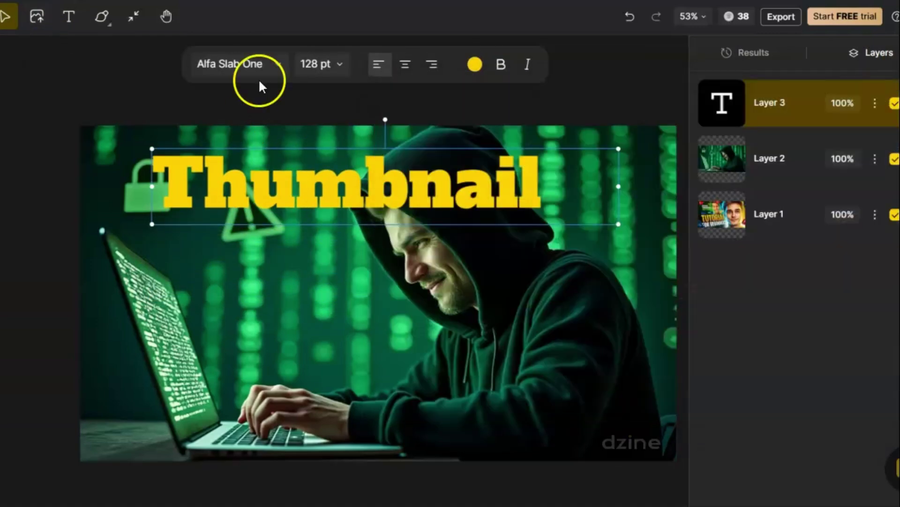
pyautogui.click(102, 16)
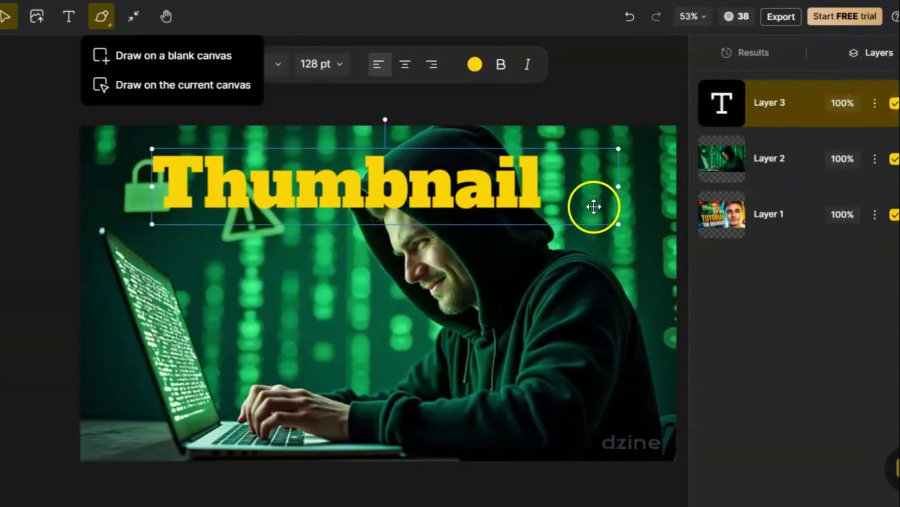
pyautogui.press('v')
pyautogui.click(528, 76)
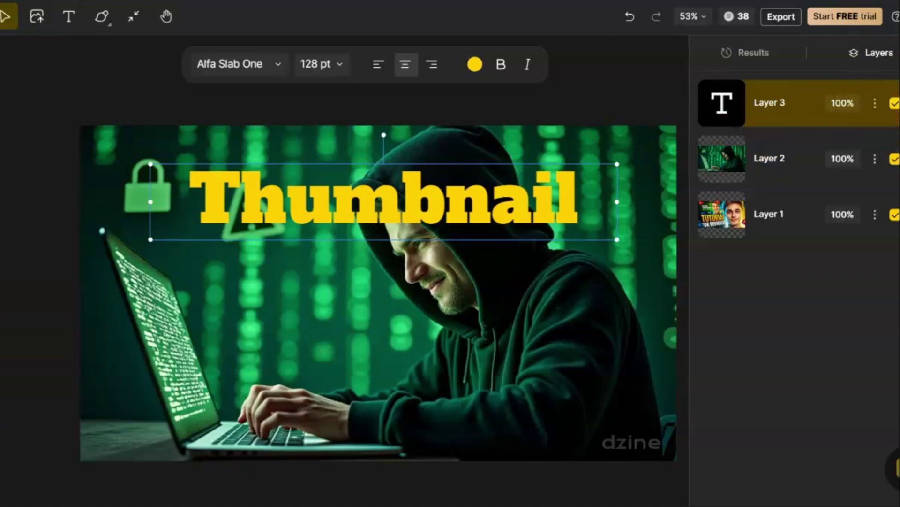
pyautogui.click(875, 103)
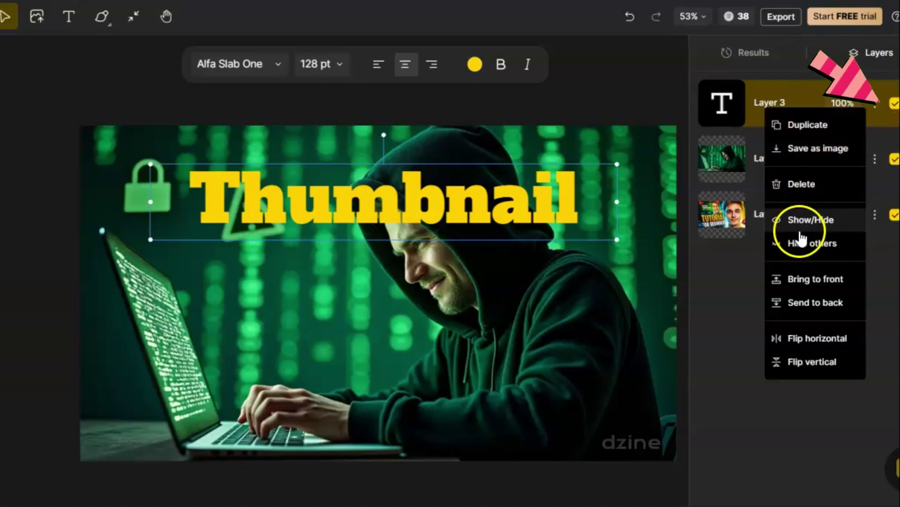
pyautogui.click(807, 187)
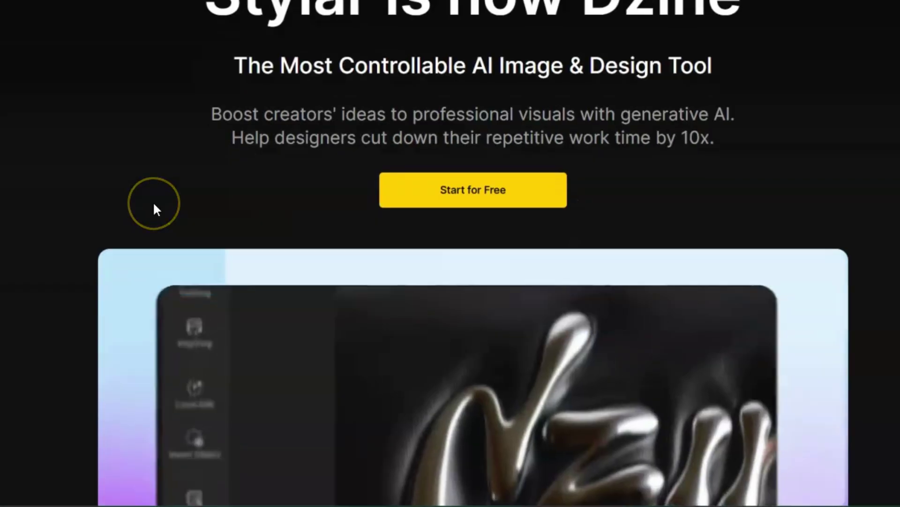
pyautogui.scroll(-5, 155, 204)
pyautogui.scroll(-3, 155, 206)
pyautogui.scroll(-5, 154, 204)
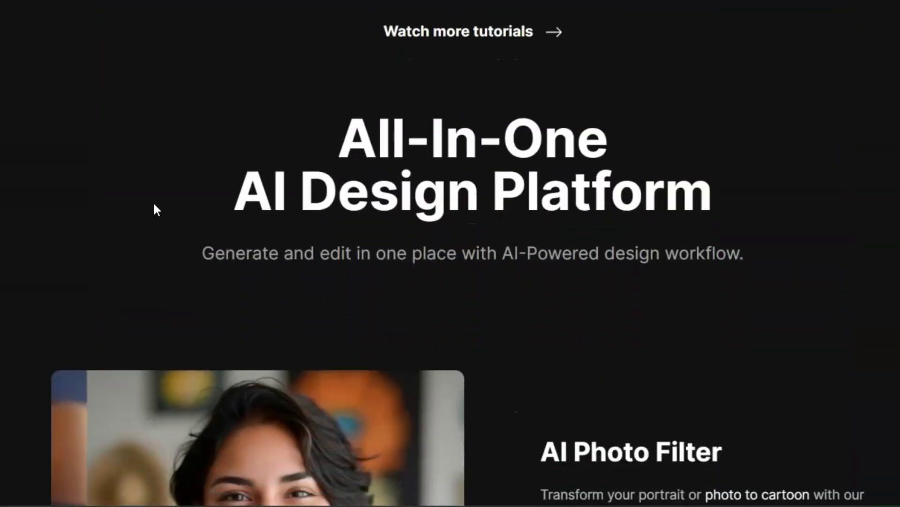
pyautogui.scroll(-4, 154, 205)
pyautogui.scroll(5, 154, 204)
pyautogui.scroll(1, 154, 210)
pyautogui.scroll(2, 155, 209)
pyautogui.scroll(2, 155, 209)
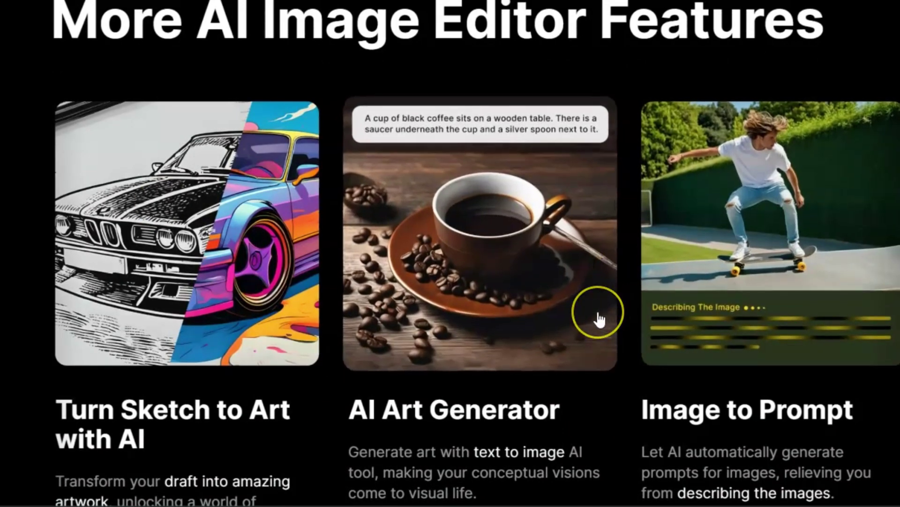
pyautogui.scroll(-1, 599, 321)
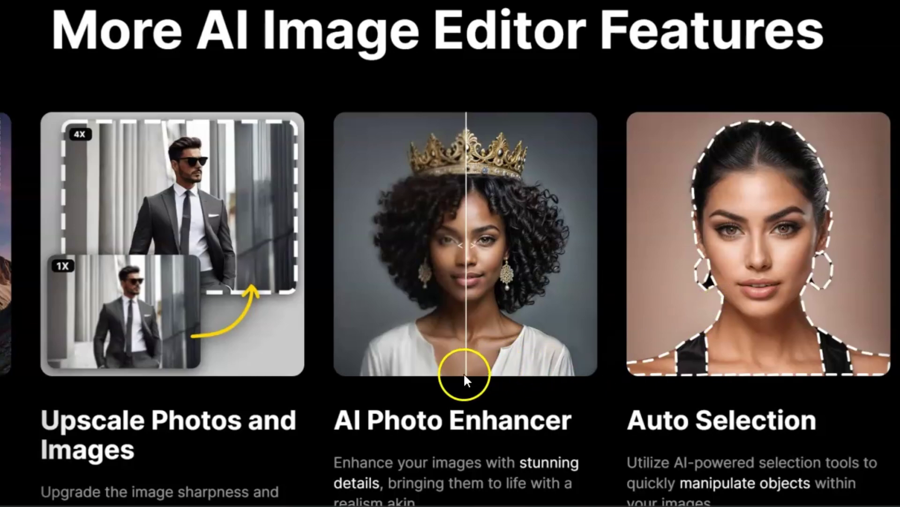
pyautogui.scroll(-2, 466, 460)
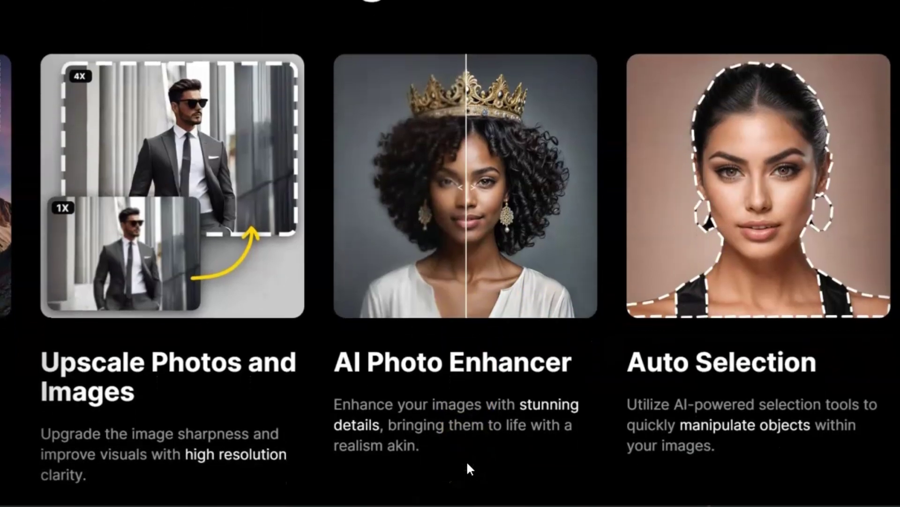
pyautogui.scroll(1, 466, 460)
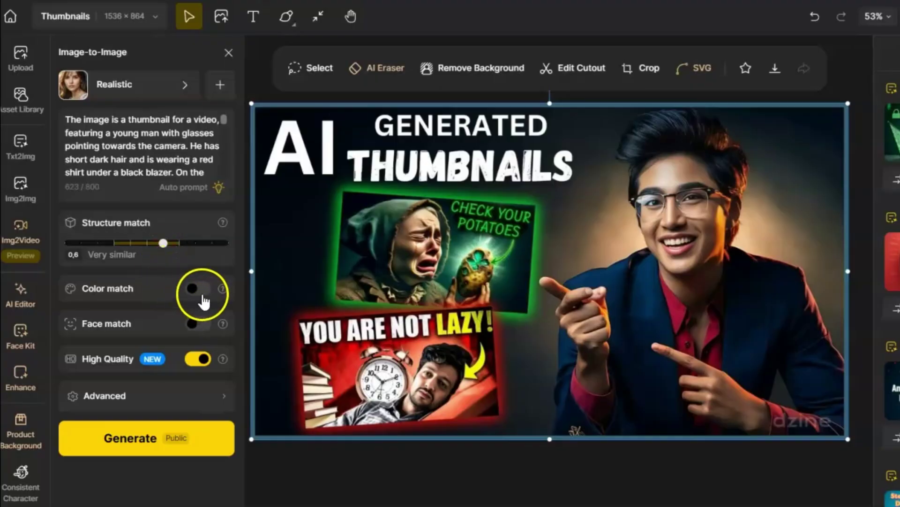
# Enable Color match and Face match for the Realistic Image-to-Image restyle.
pyautogui.click(200, 288)
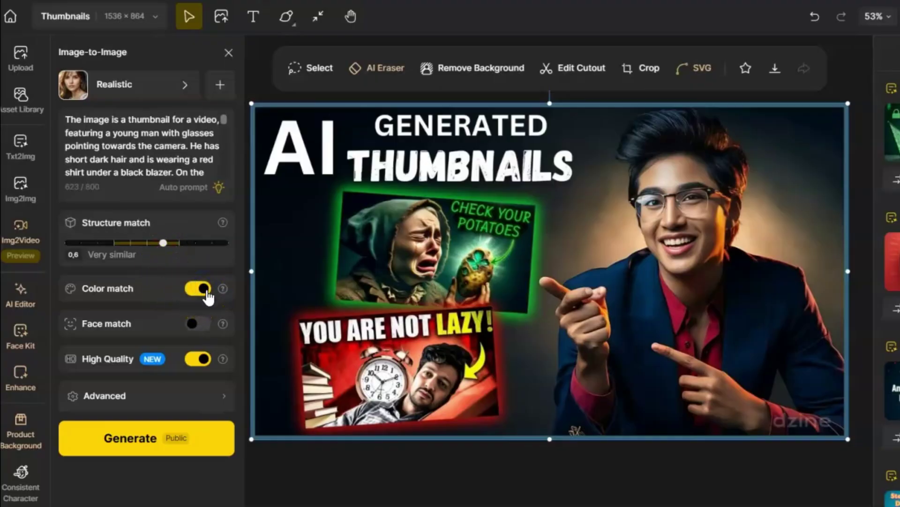
pyautogui.click(201, 323)
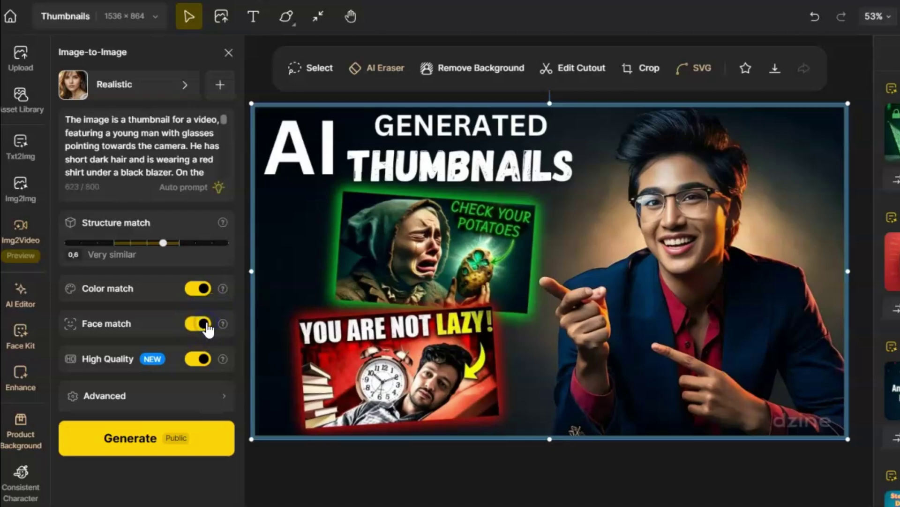